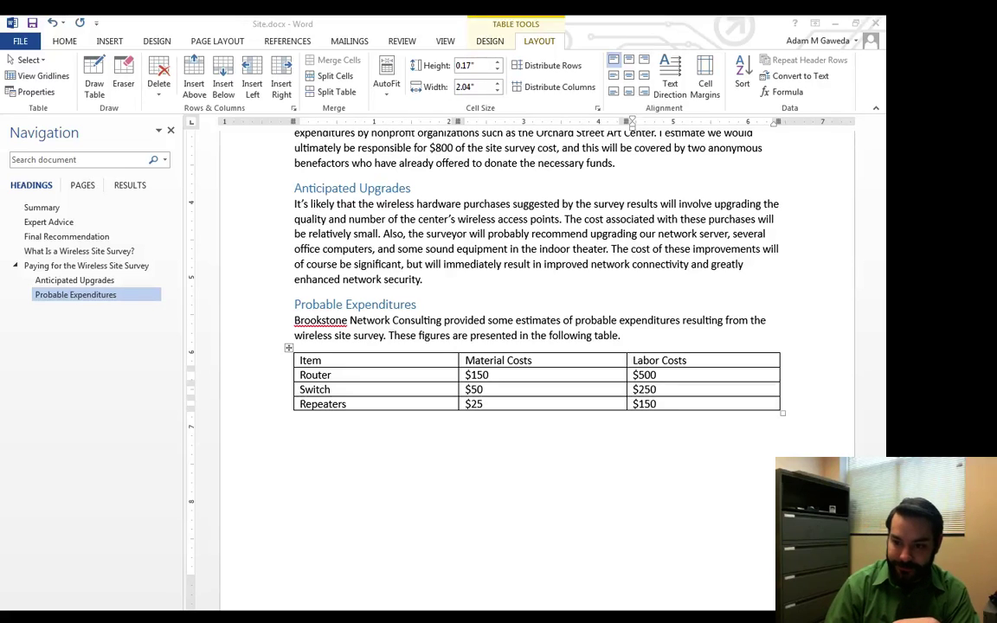
Delete the Repeaters row from the expenditures table with Delete Rows
click(259, 404)
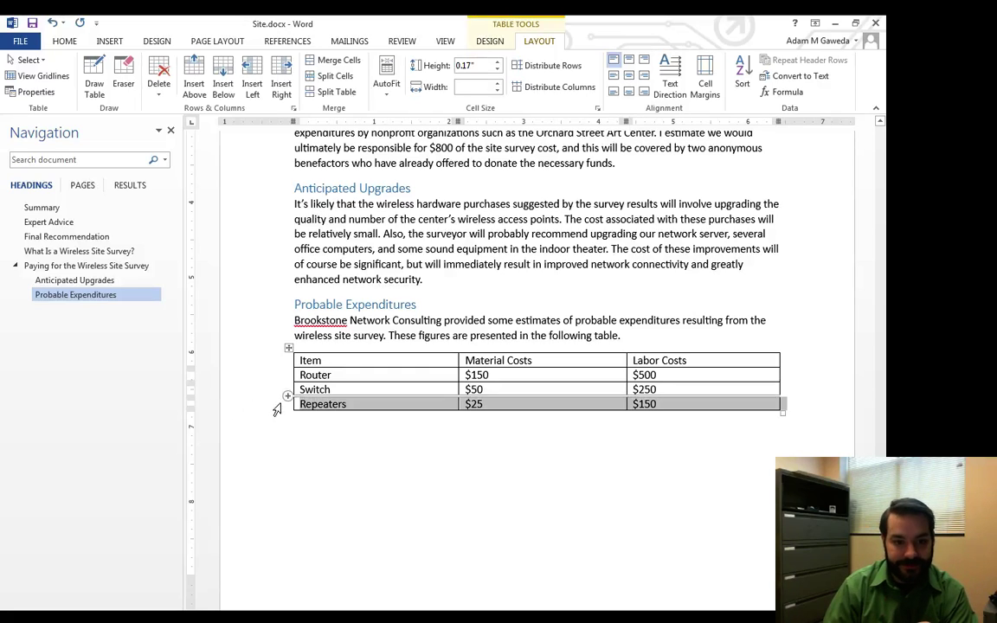
click(468, 433)
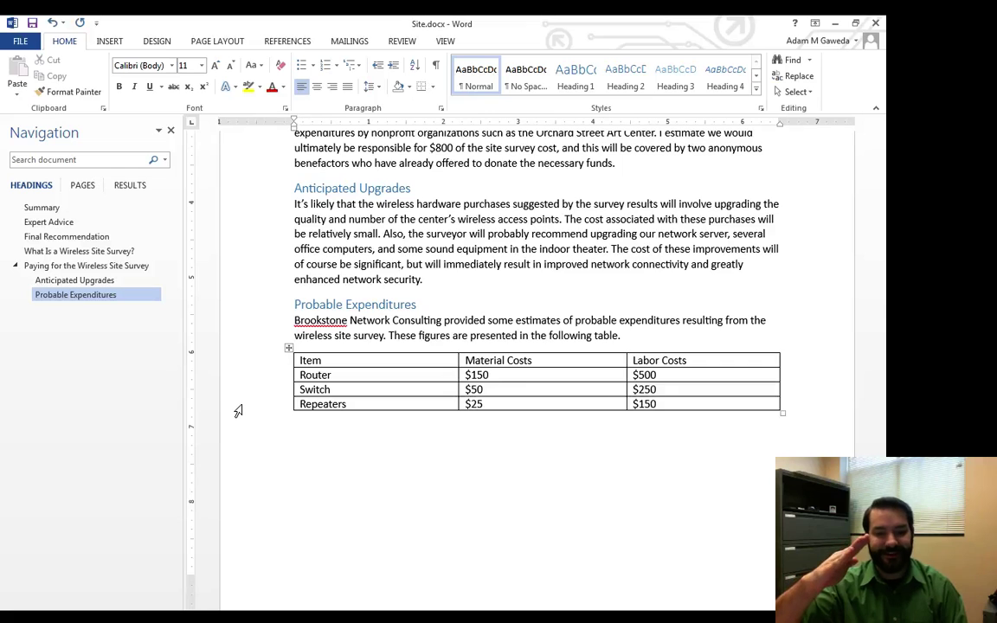
click(239, 407)
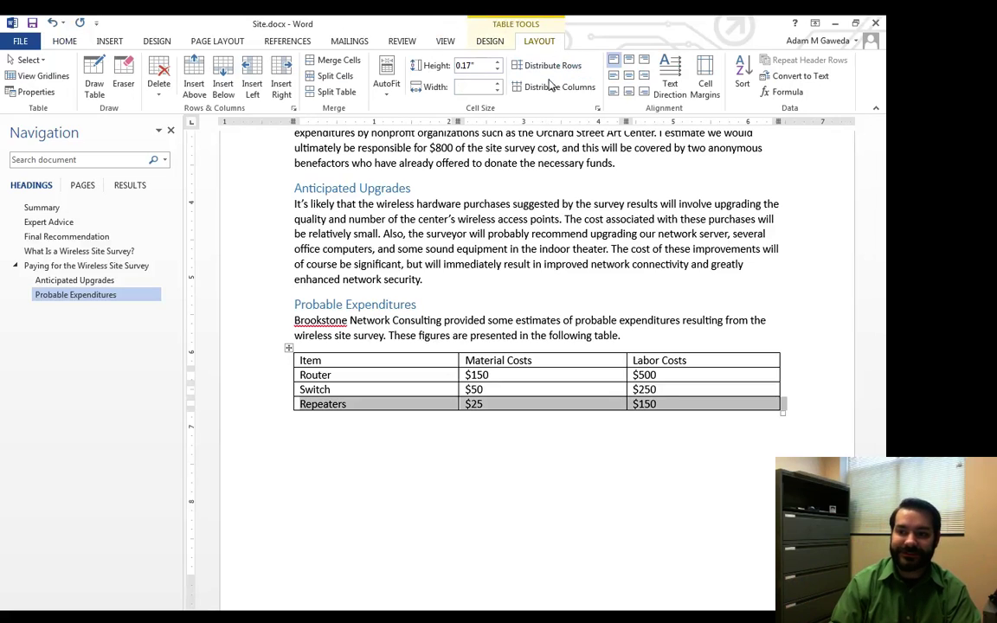
click(160, 78)
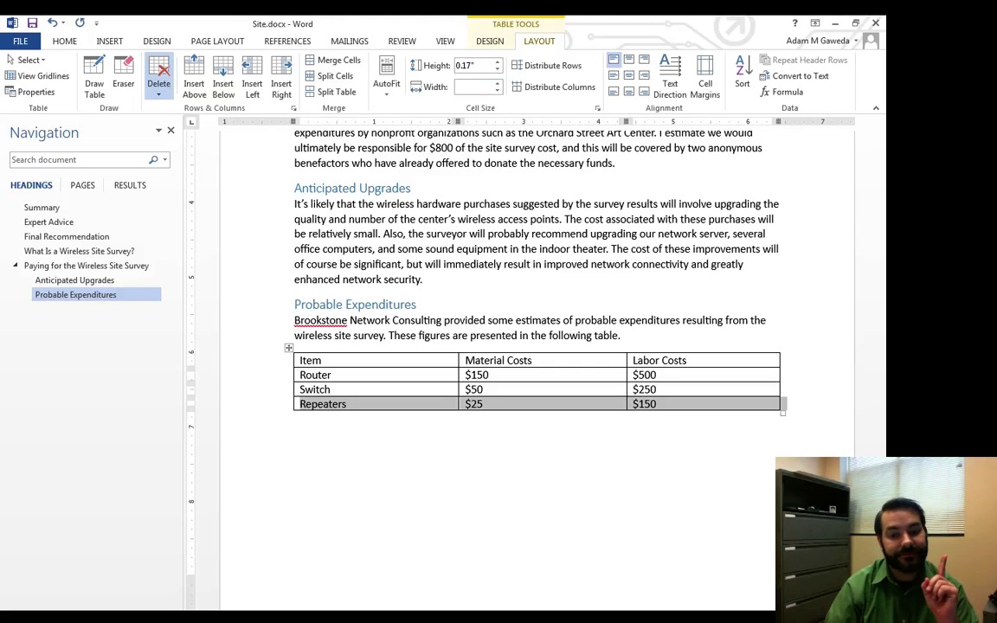
click(193, 147)
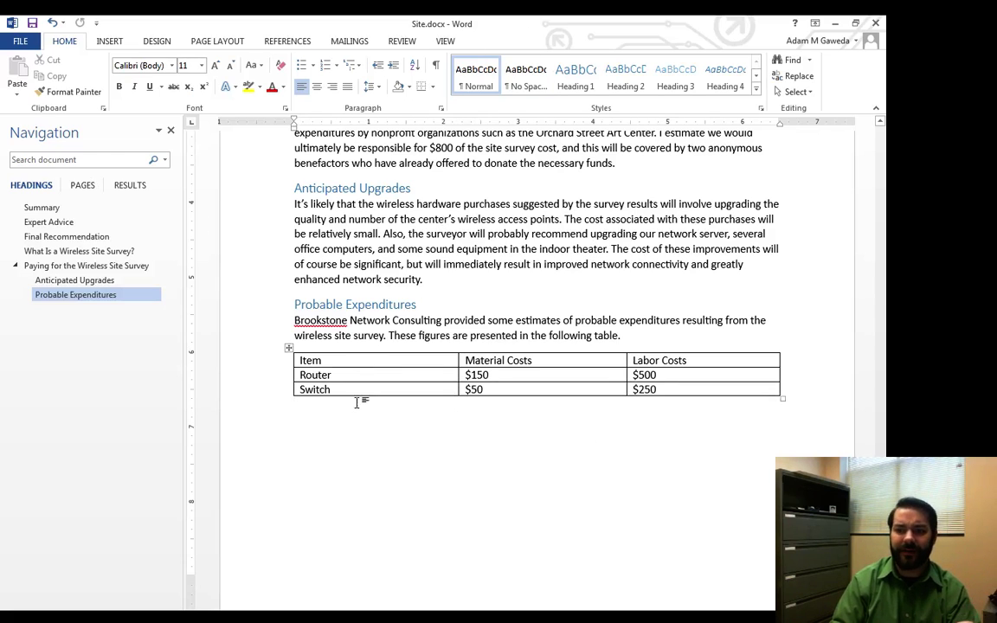
With the cursor in the Router cell, show the Table Tools Design style gallery
click(351, 376)
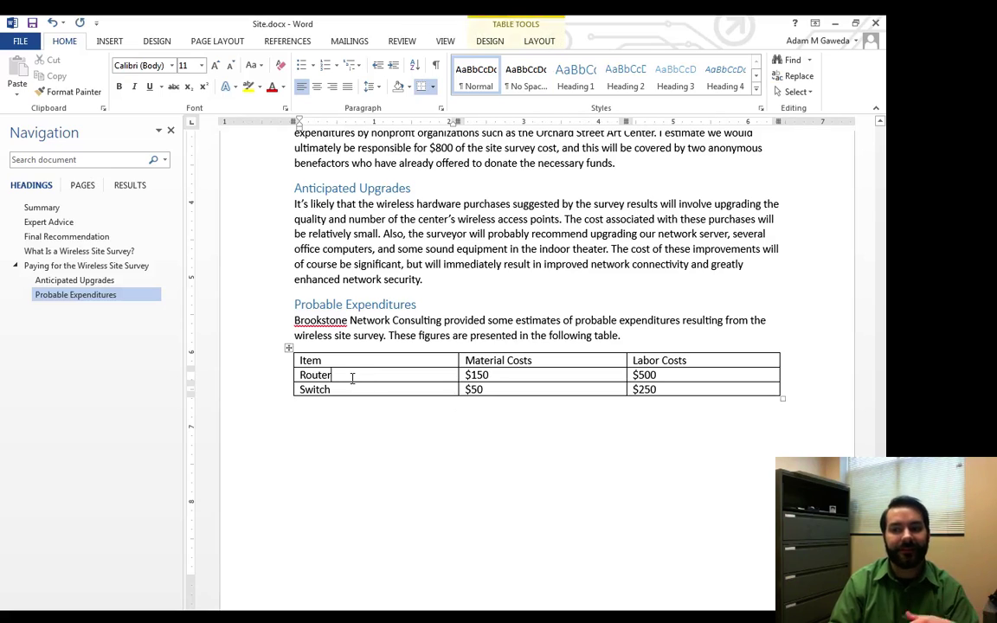
click(490, 41)
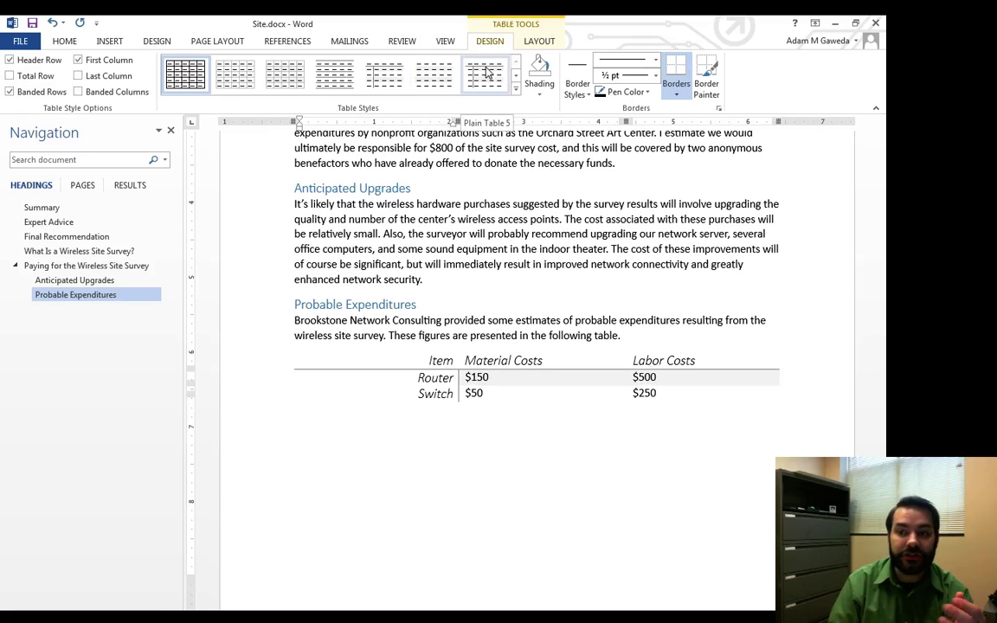
Browse the coloured grid table styles in the expanded Table Styles gallery
click(517, 76)
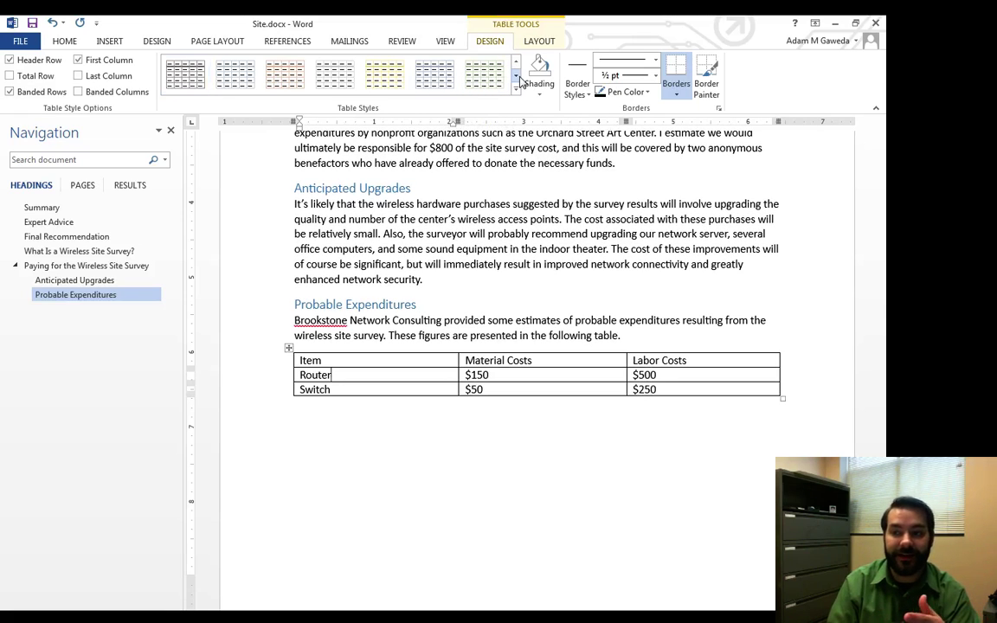
click(517, 77)
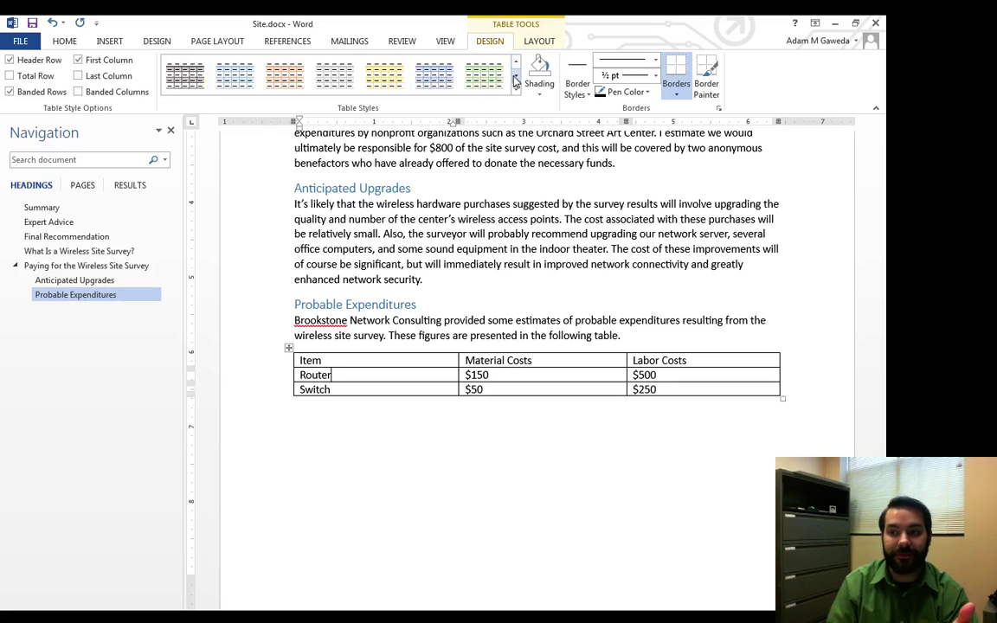
click(517, 78)
click(516, 90)
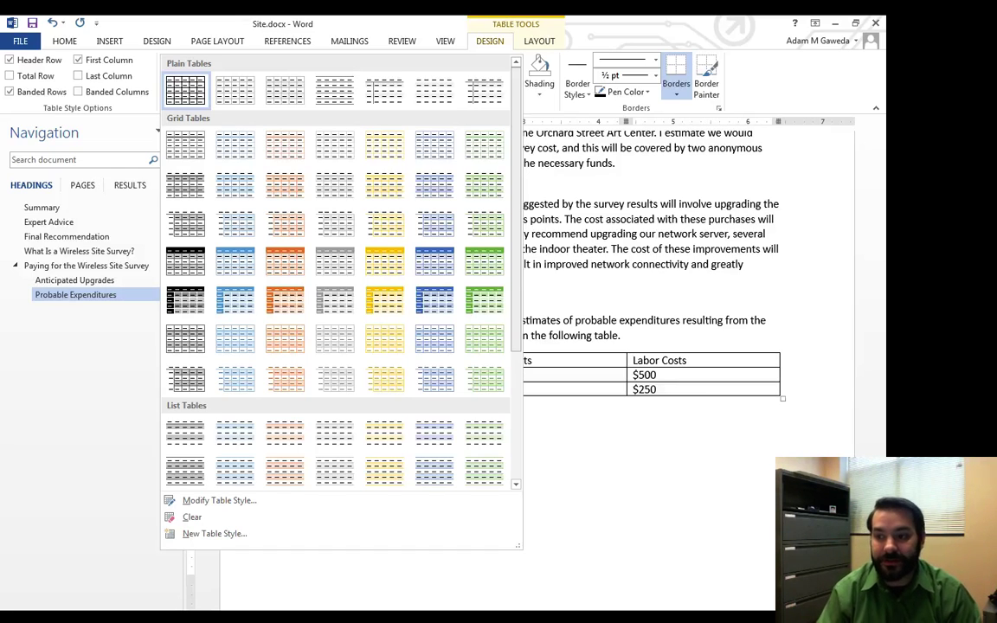
key(Escape)
Apply the blue Grid Table style, giving a shaded header and banded rows
click(316, 188)
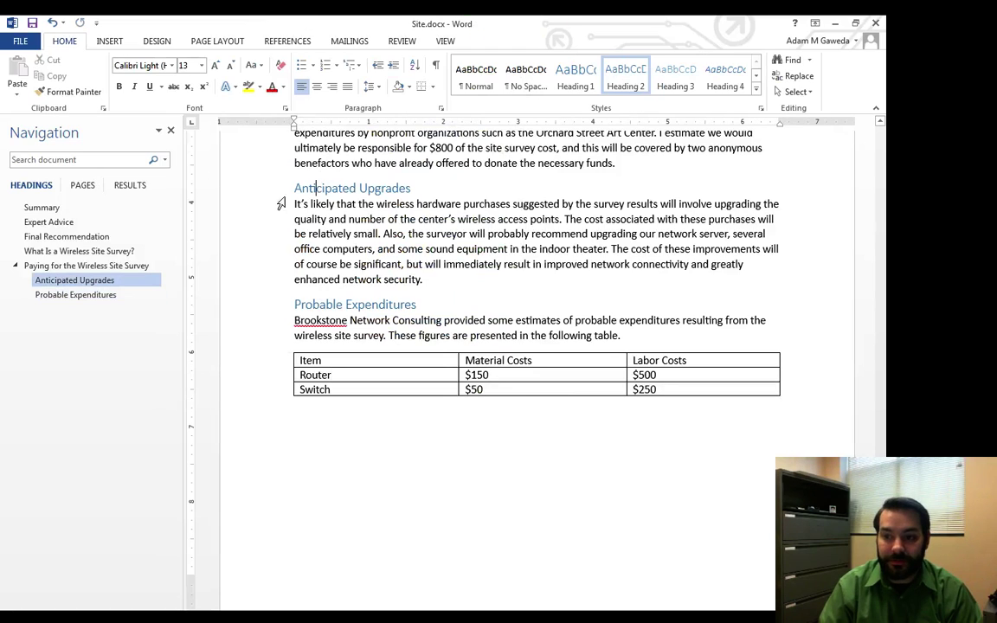
click(364, 360)
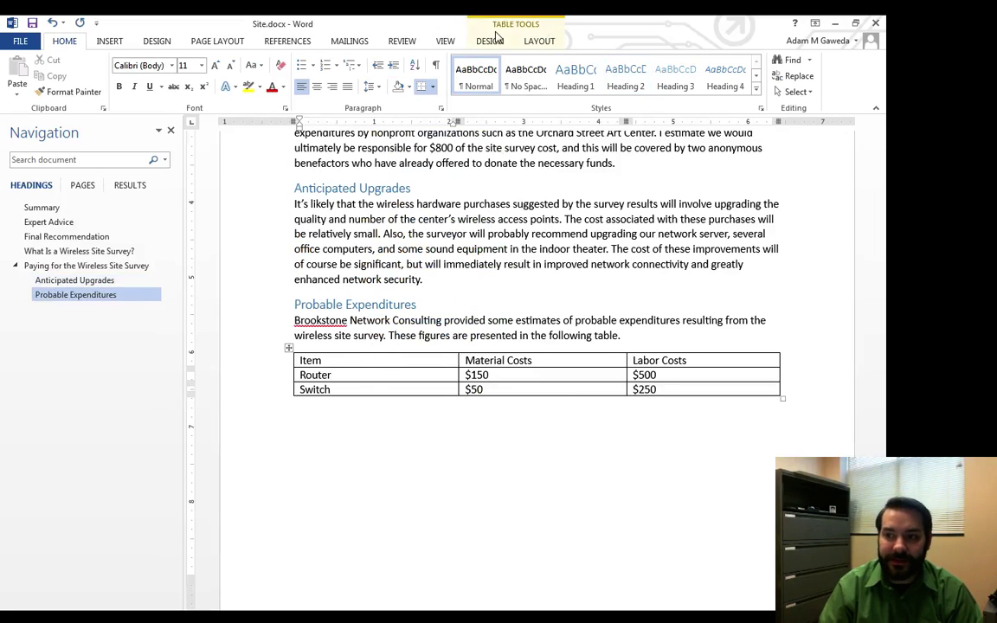
click(490, 41)
click(511, 97)
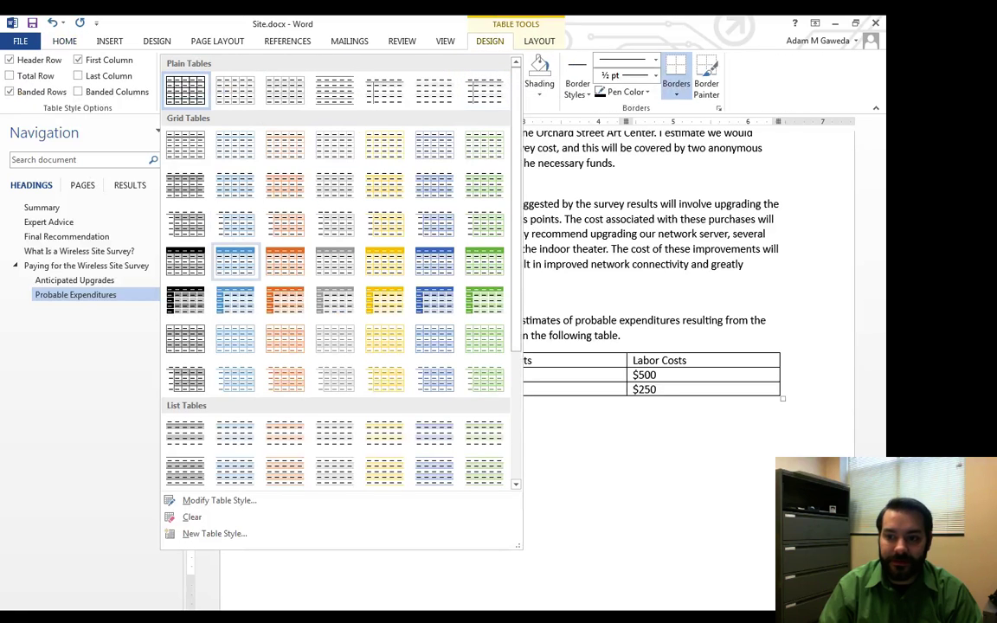
click(235, 261)
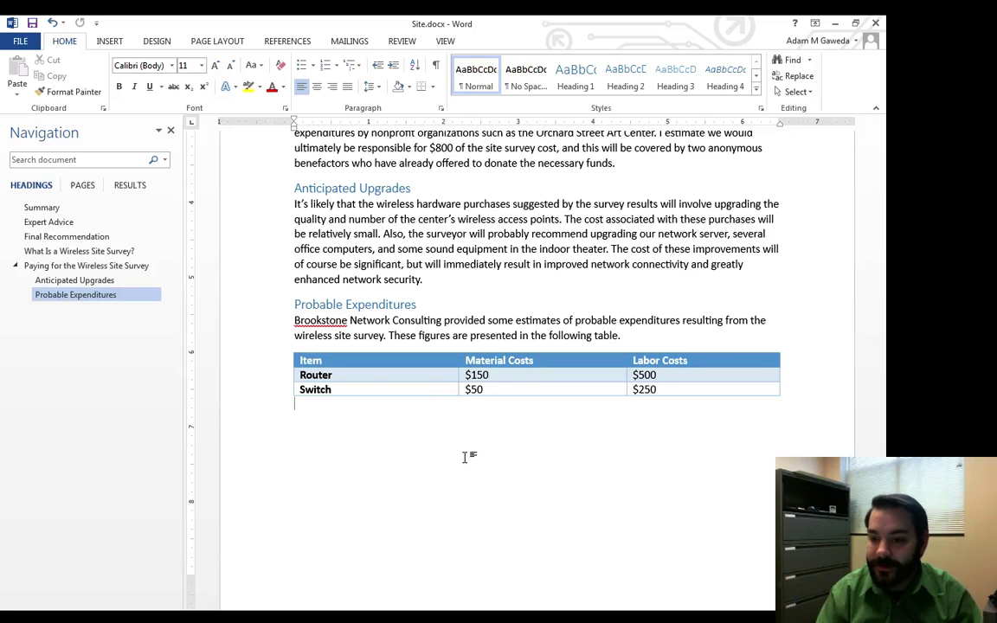
click(334, 372)
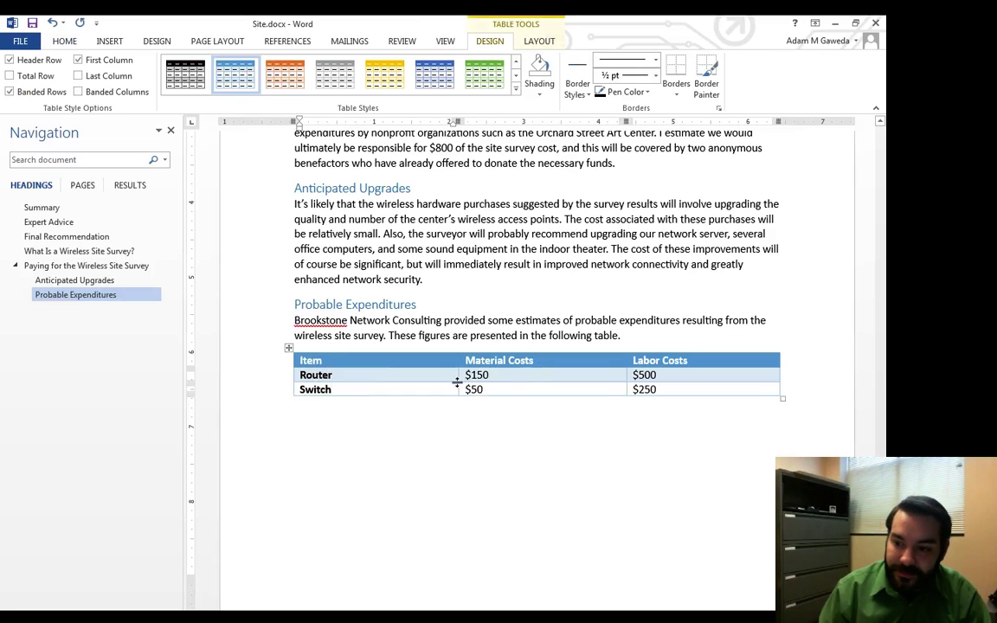
Add a Repeaters row below Switch with $25 material and $150 labor costs
click(514, 391)
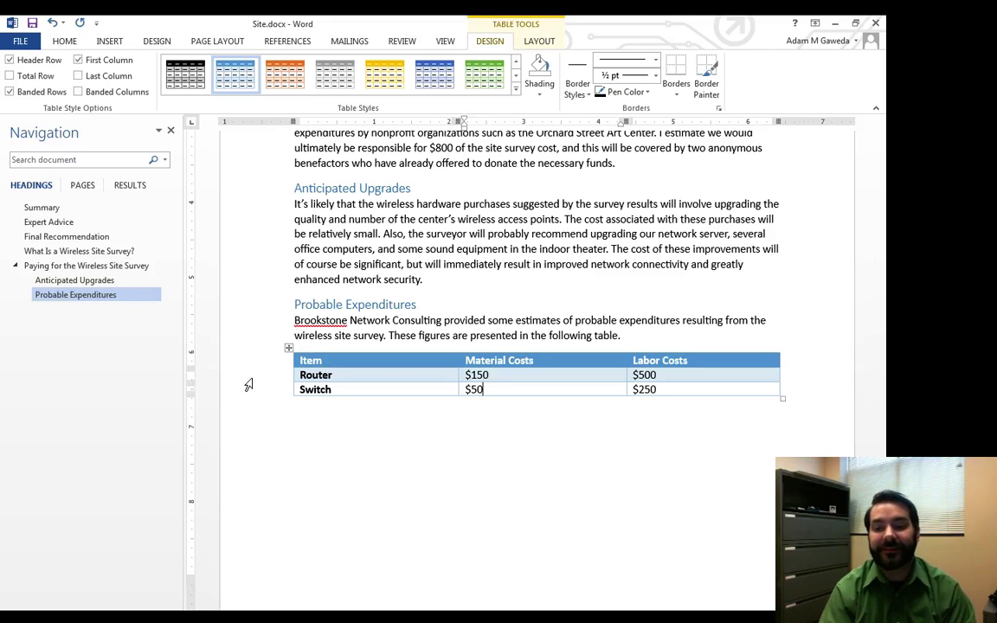
click(694, 391)
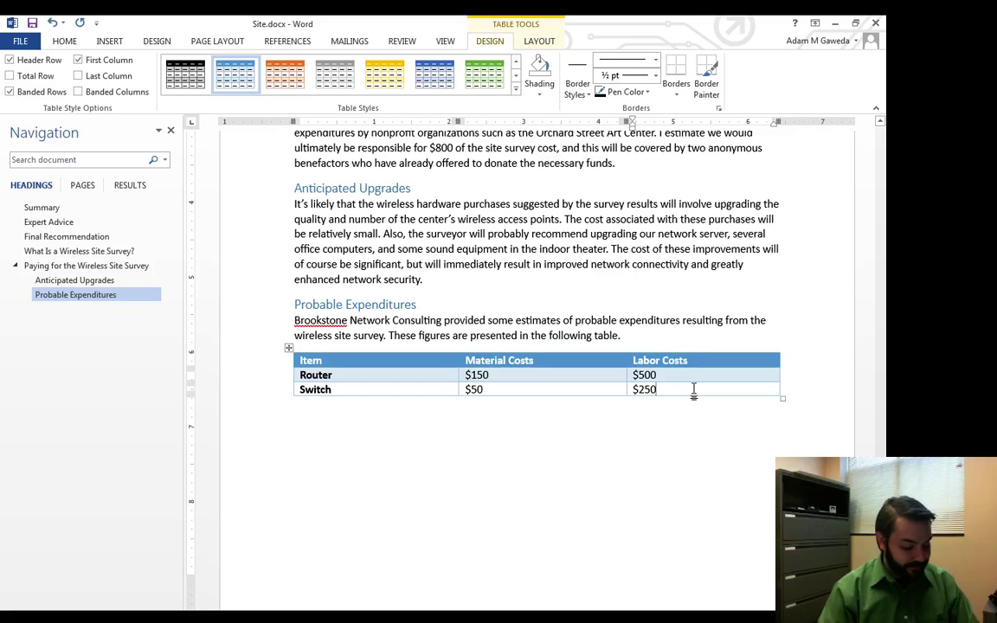
key(Tab)
text(R)
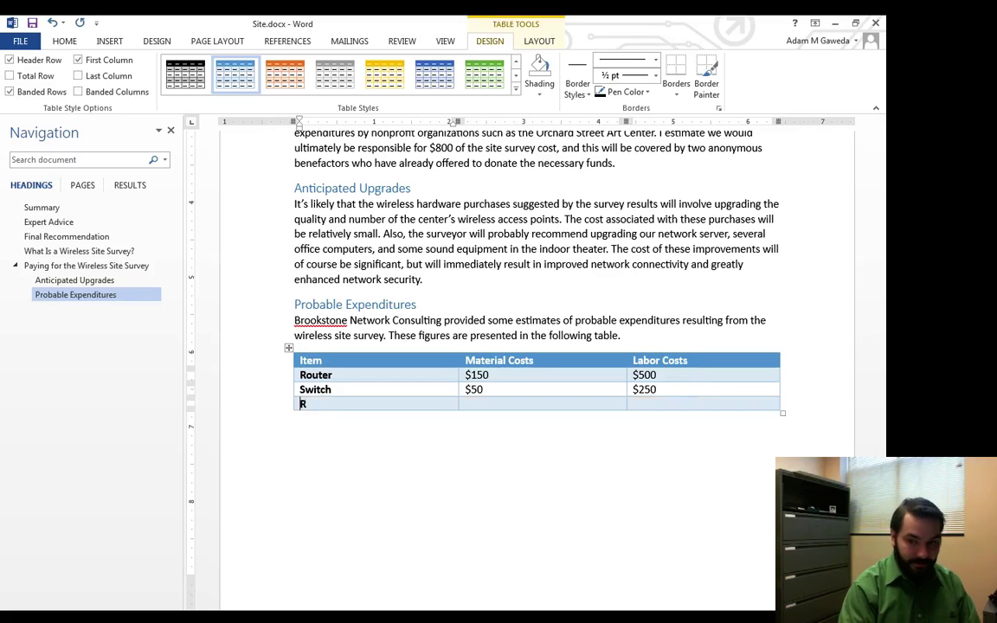
text(epeater)
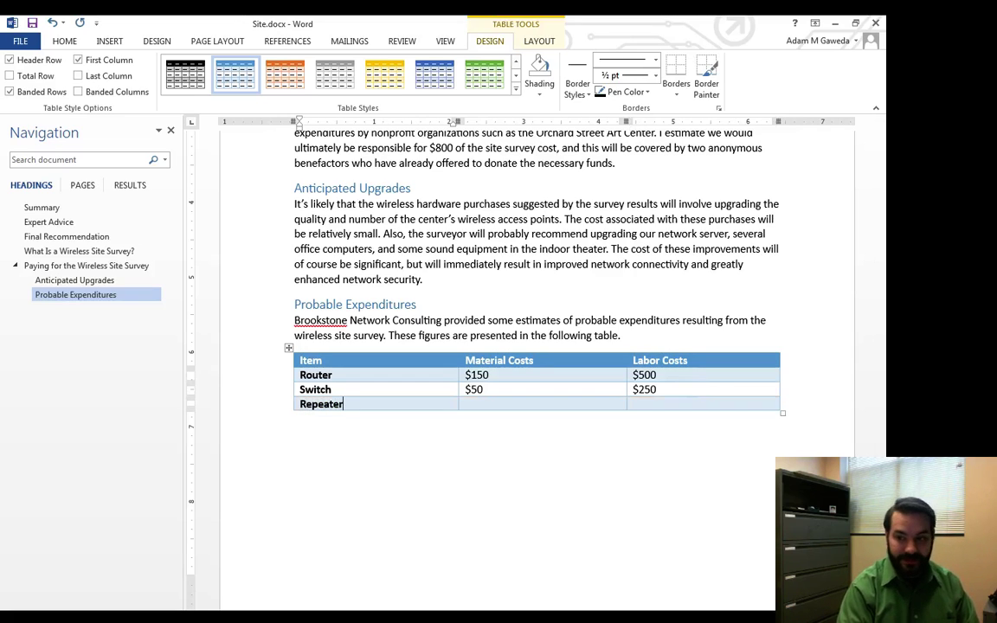
key(Tab)
text($2)
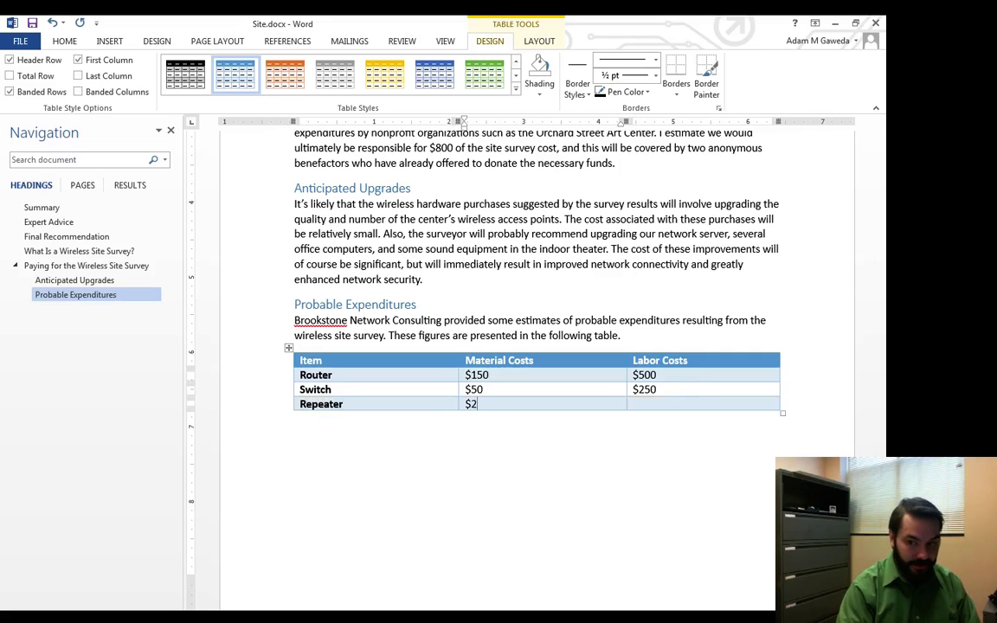
text(5)
key(Tab)
text($1)
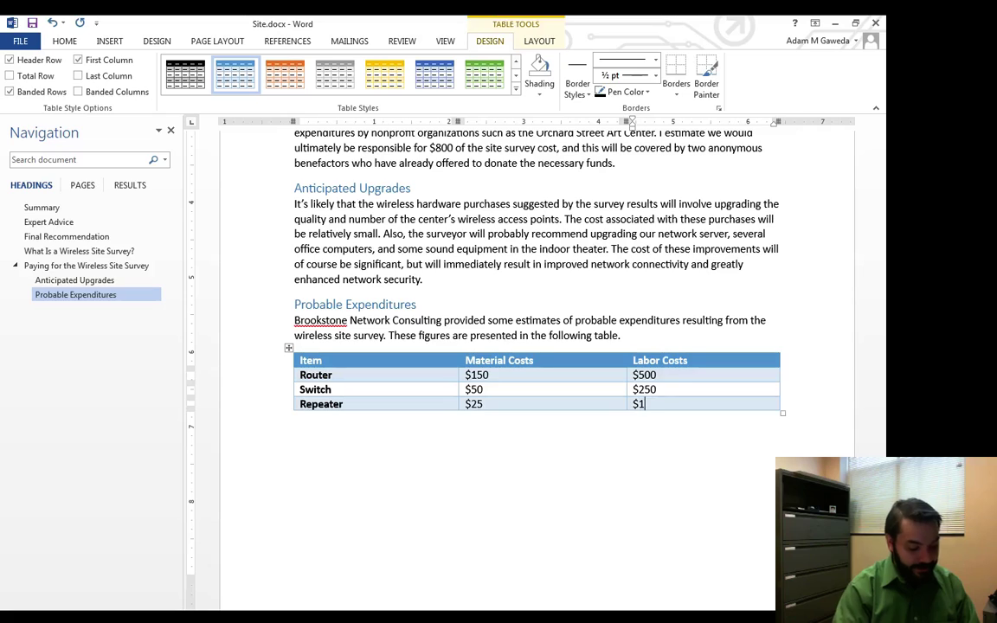
text(50)
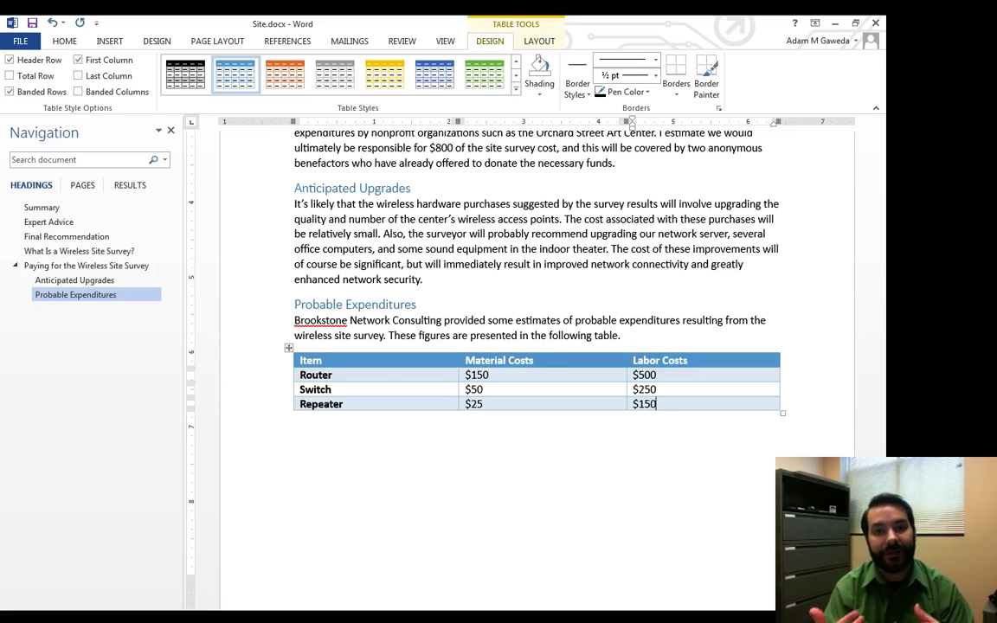
key(Left)
key(Left)
key(Left)
key(Left)
key(Left)
key(Left)
key(Left)
key(Left)
key(Left)
key(Left)
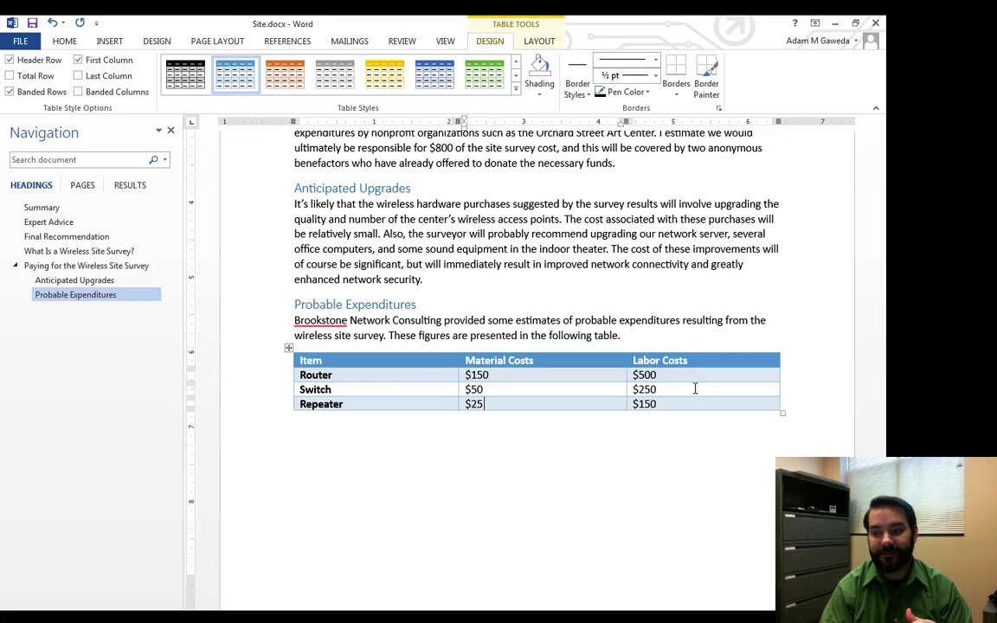
text(s)
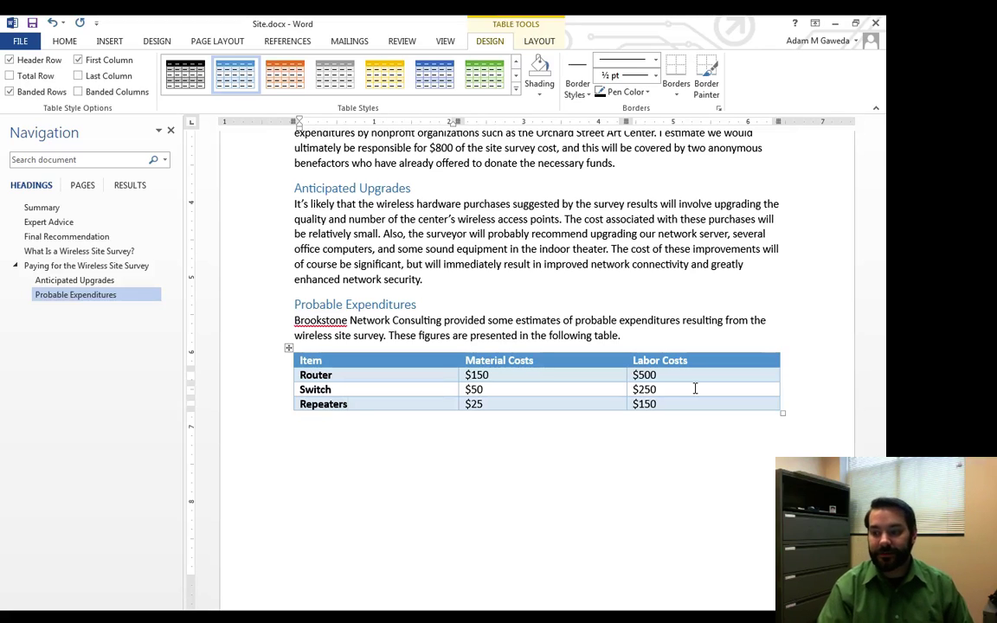
click(693, 405)
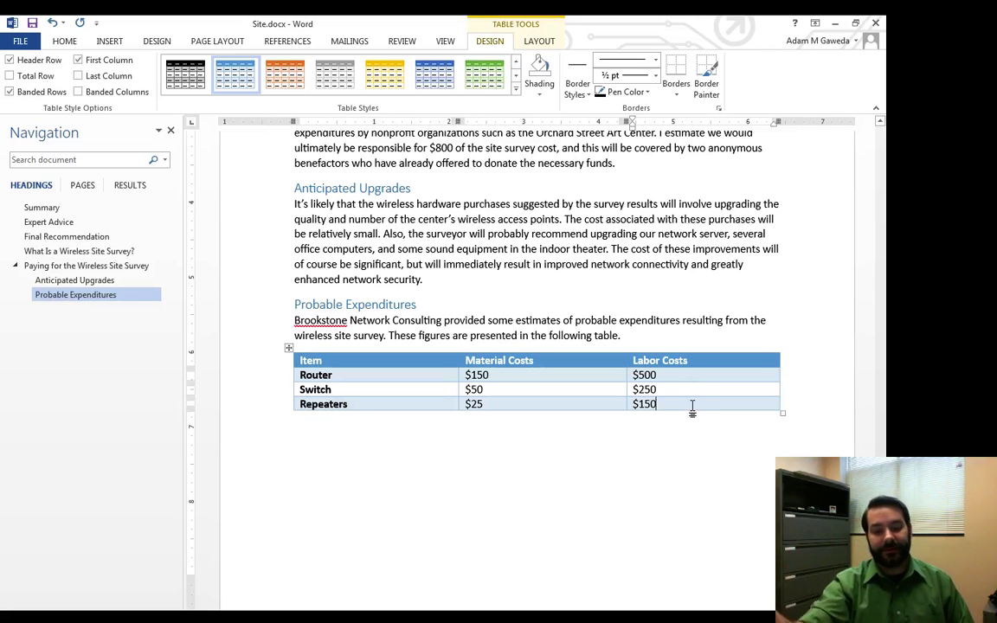
Add a Wireless Speaker System row below Repeaters with $300 material and $200 labor
key(Tab)
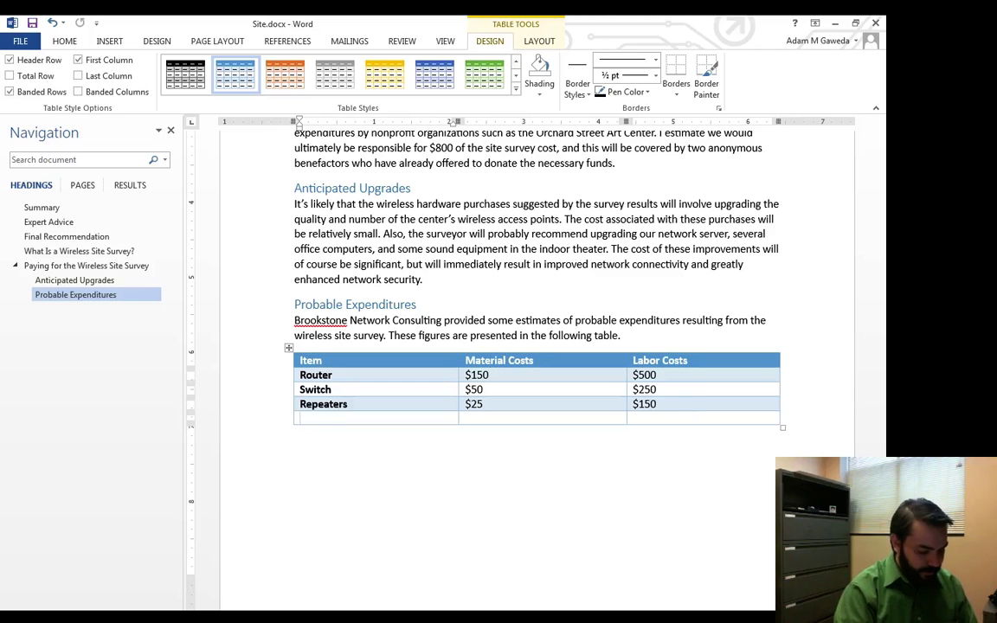
text(Wireless Speaker System)
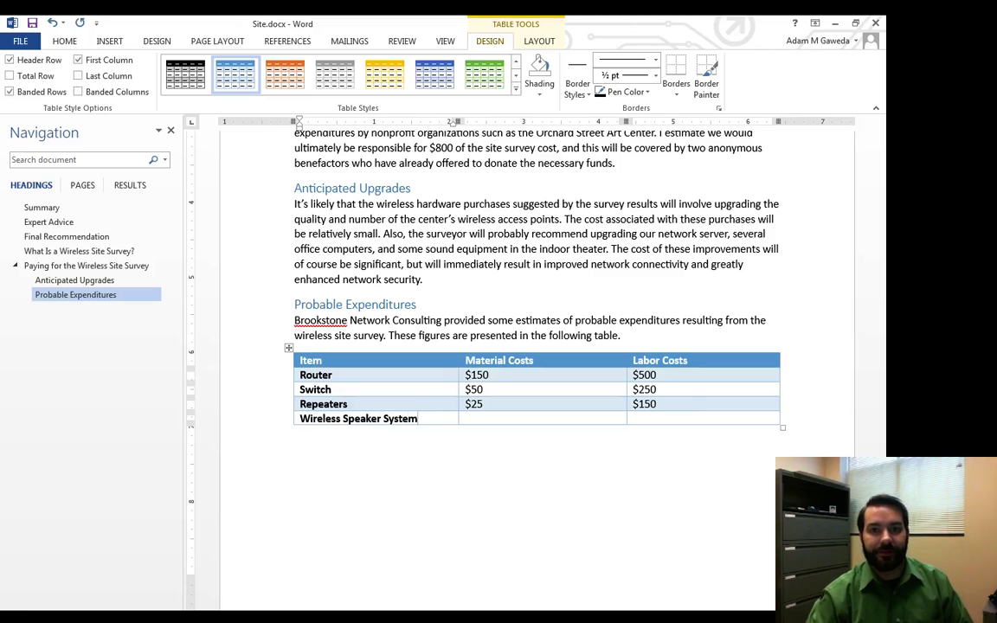
key(Tab)
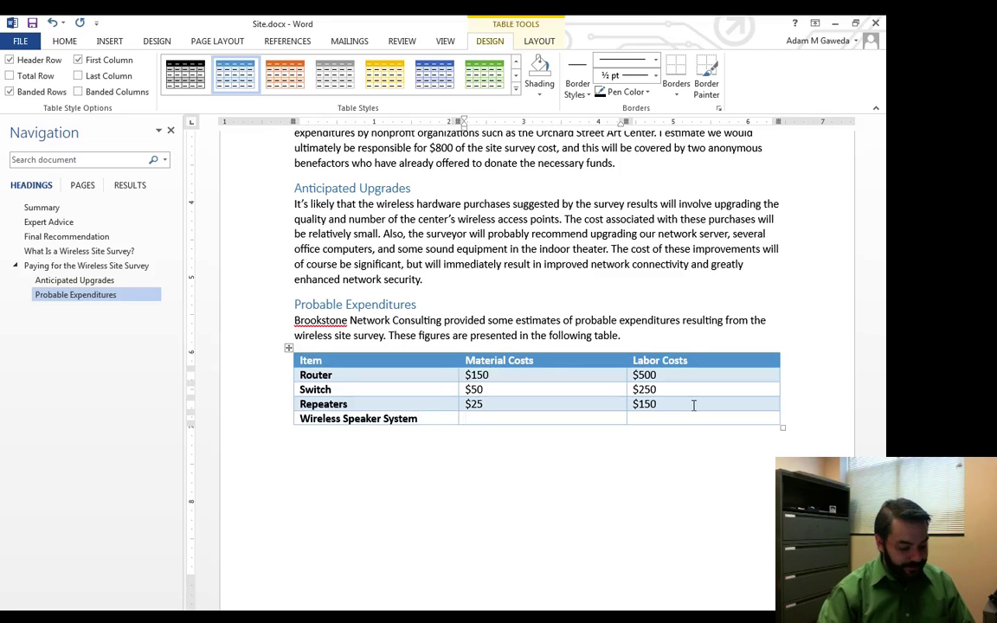
text($300)
key(Tab)
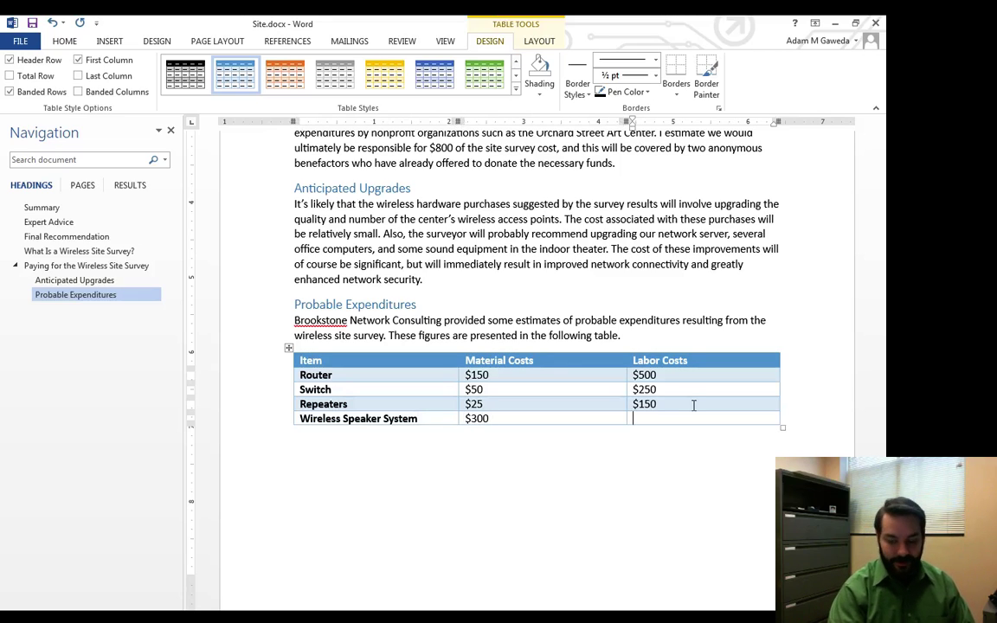
text($3)
key(BackSpace)
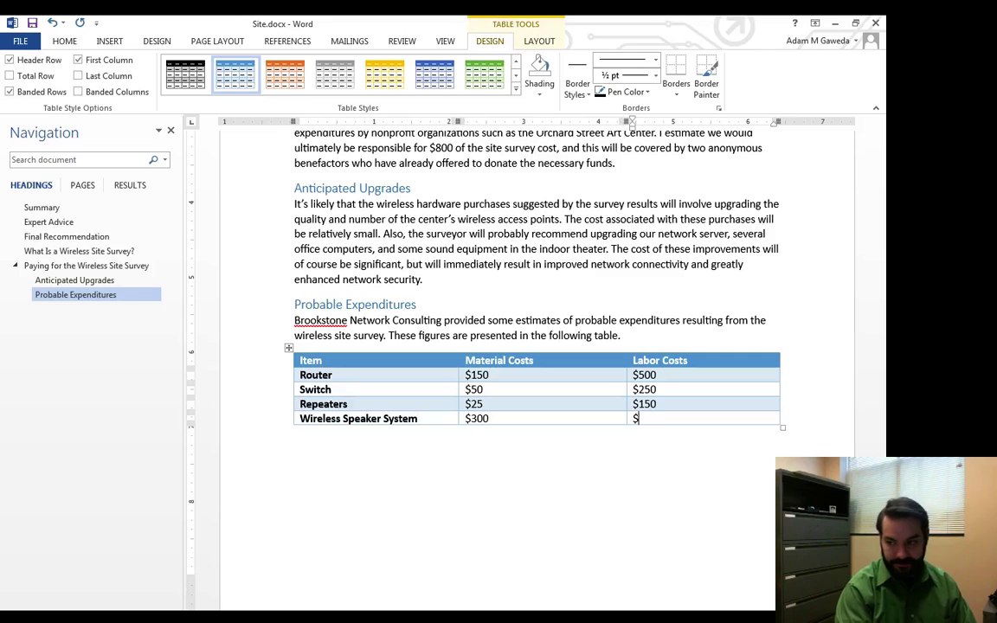
text(200)
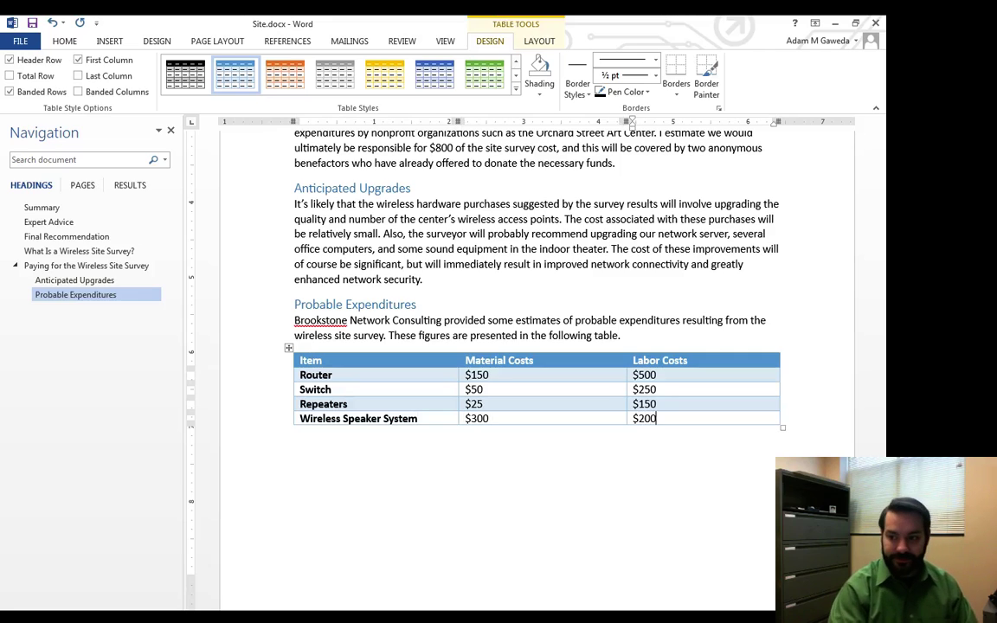